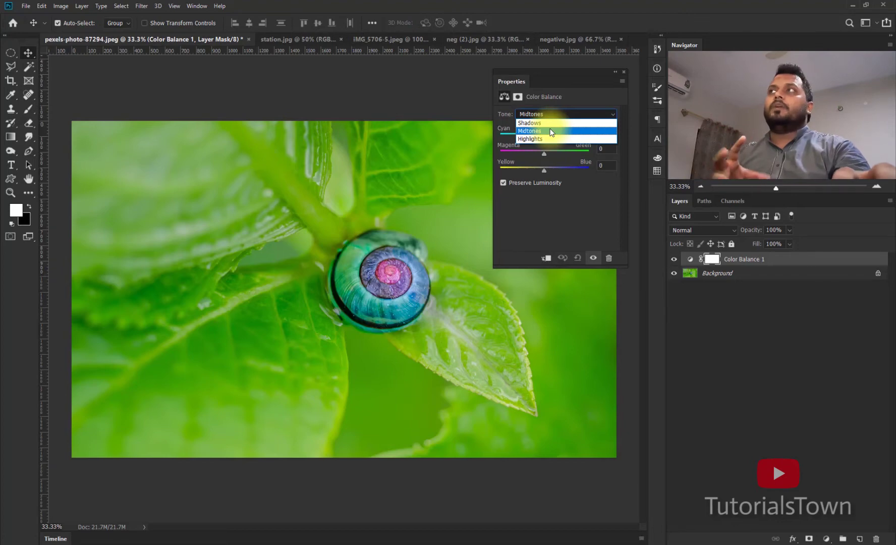
Shift the Color Balance toward magenta, setting the magenta-green value to -76 for the midtones and -96 for the highlights
{"action": "left_click", "coordinate": [550, 131]}
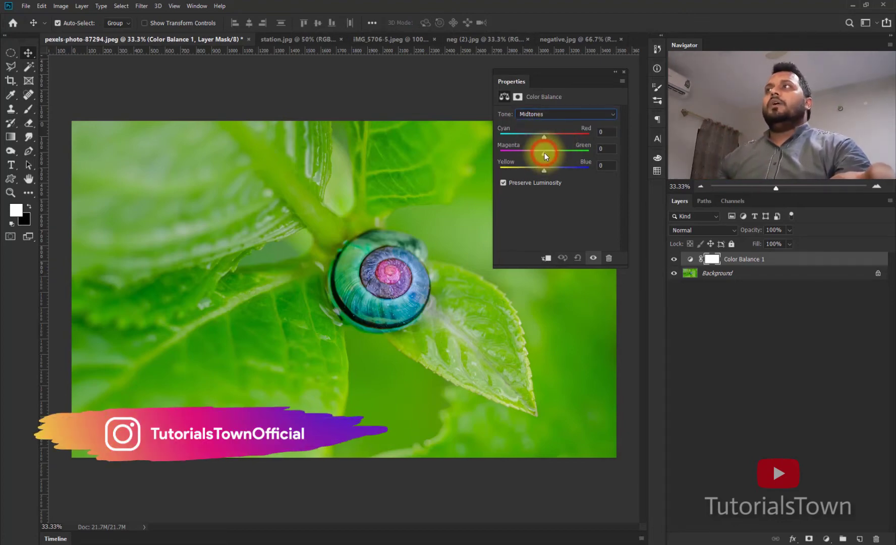
{"action": "left_click_drag", "start_coordinate": [544, 152], "coordinate": [512, 151]}
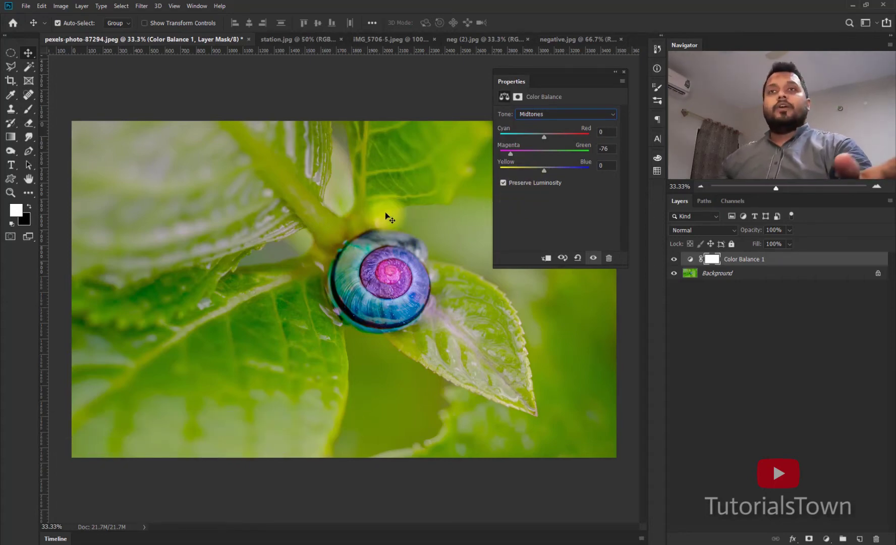
{"action": "left_click", "coordinate": [559, 114]}
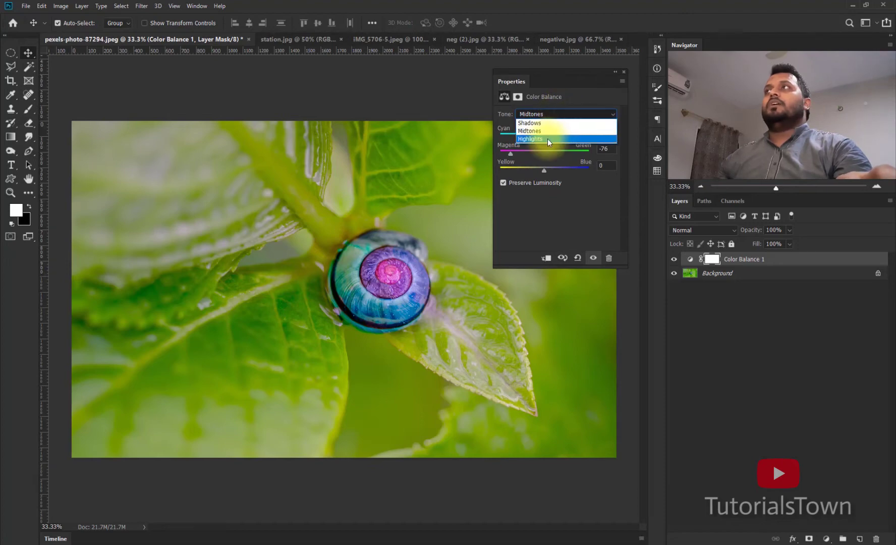
{"action": "left_click", "coordinate": [547, 140]}
{"action": "left_click_drag", "start_coordinate": [544, 154], "coordinate": [500, 153]}
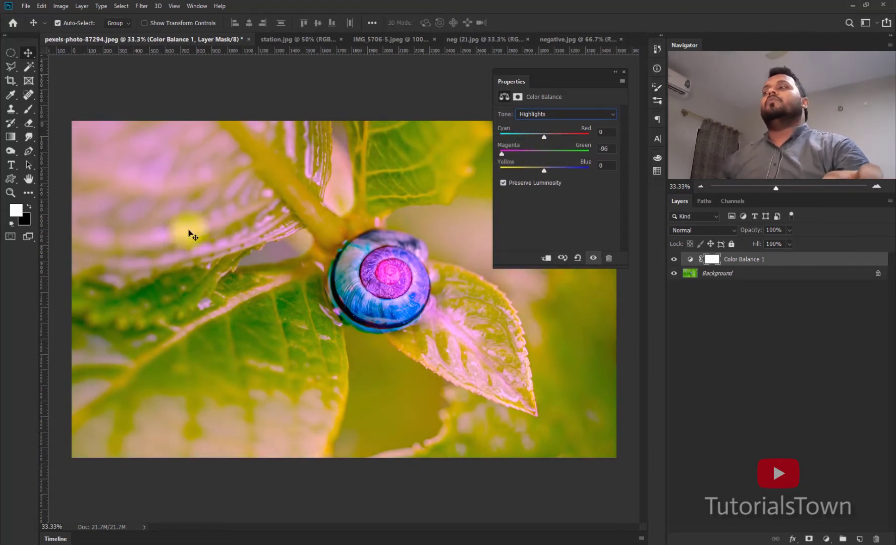
Set the magenta-green value to -83 for the shadows and reset the Color Balance adjustment to its defaults
{"action": "left_click", "coordinate": [528, 120]}
{"action": "left_click", "coordinate": [529, 129]}
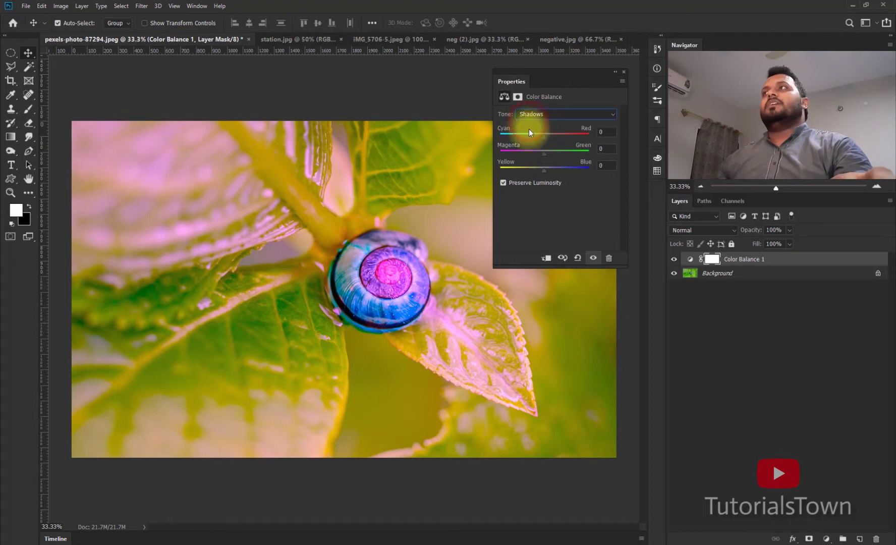
{"action": "left_click_drag", "start_coordinate": [542, 153], "coordinate": [509, 151]}
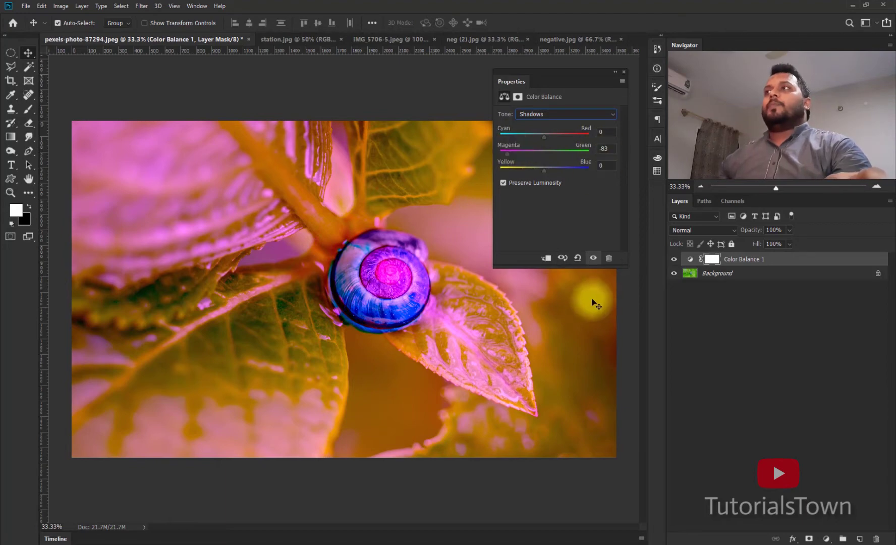
{"action": "left_click", "coordinate": [577, 260]}
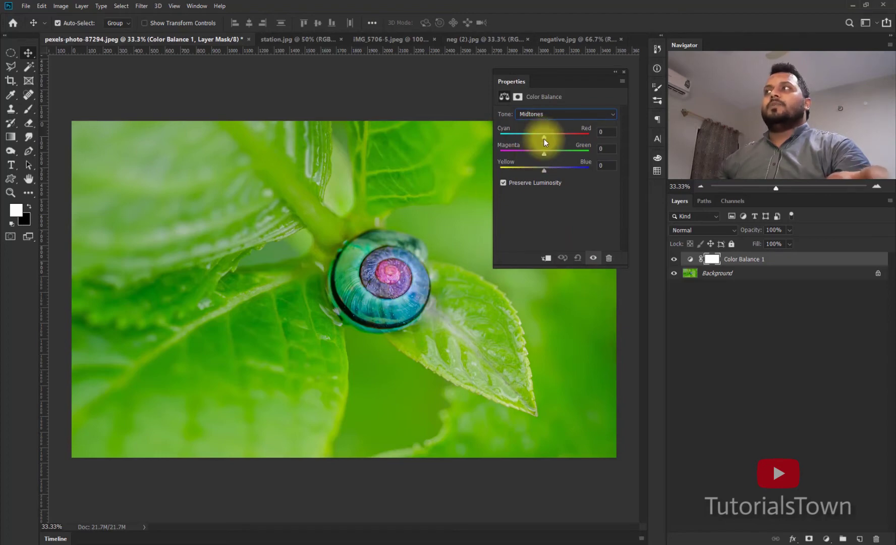
Shift the leaf photo's Color Balance toward red in the midtones and by +64 in the shadows
{"action": "left_click_drag", "start_coordinate": [544, 139], "coordinate": [574, 135]}
{"action": "left_click", "coordinate": [557, 115]}
{"action": "left_click", "coordinate": [557, 135]}
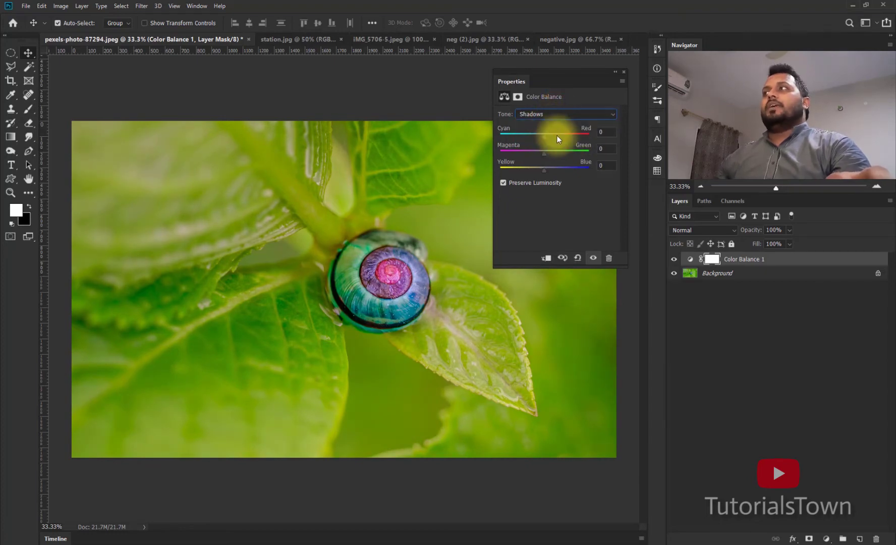
{"action": "left_click_drag", "start_coordinate": [543, 134], "coordinate": [563, 134]}
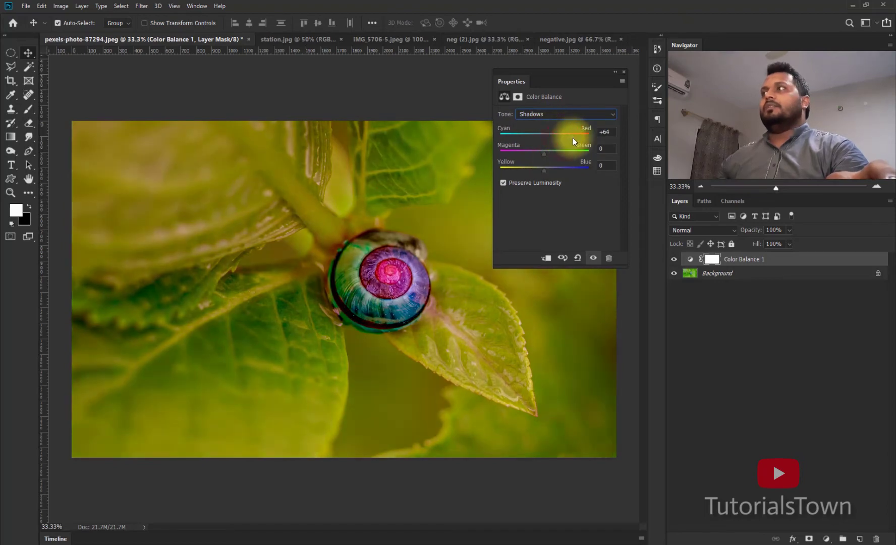
Try a cyan-red value of +66 in the highlights, return it to 0, and reset the whole Color Balance adjustment
{"action": "left_click", "coordinate": [571, 116]}
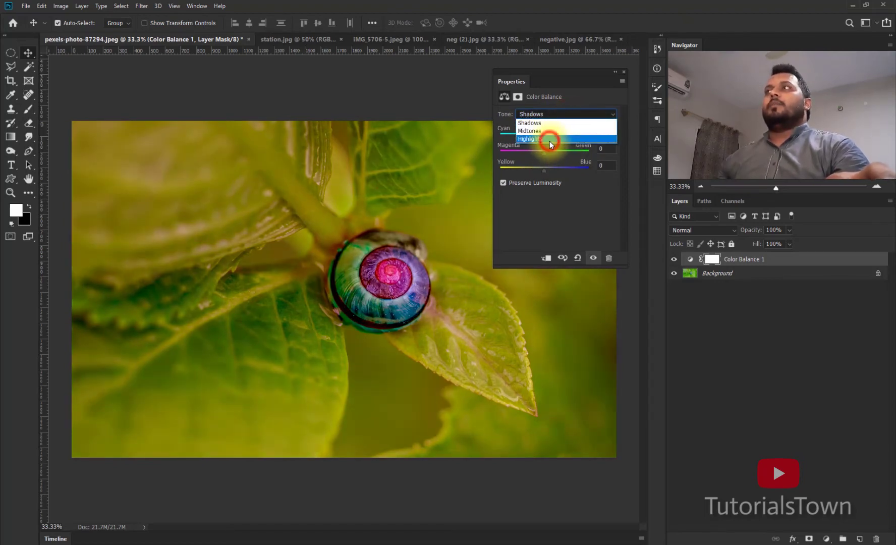
{"action": "left_click", "coordinate": [550, 140]}
{"action": "left_click_drag", "start_coordinate": [545, 137], "coordinate": [575, 136]}
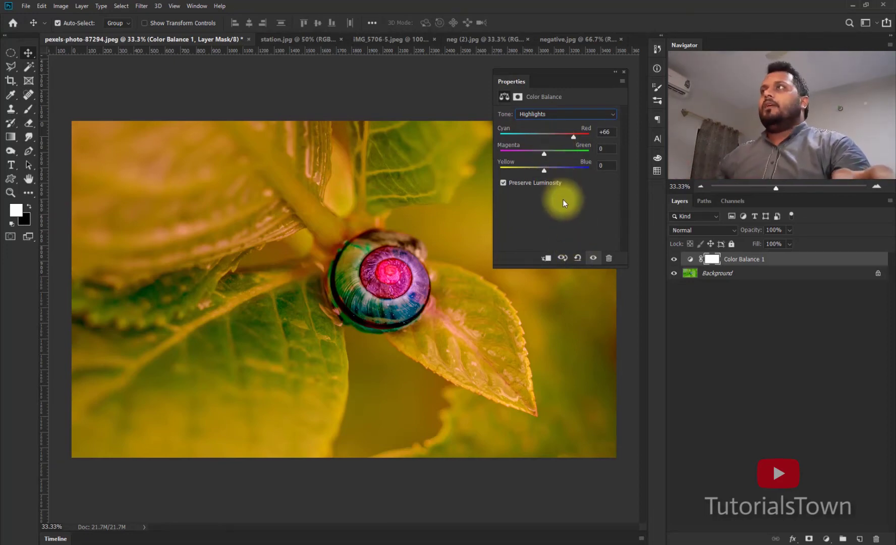
{"action": "double_click", "coordinate": [570, 128]}
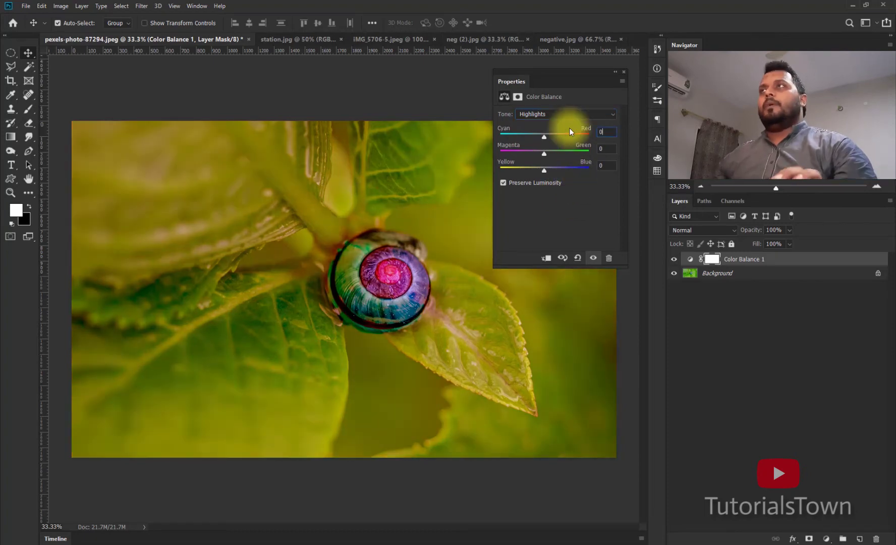
{"action": "left_click", "coordinate": [575, 257]}
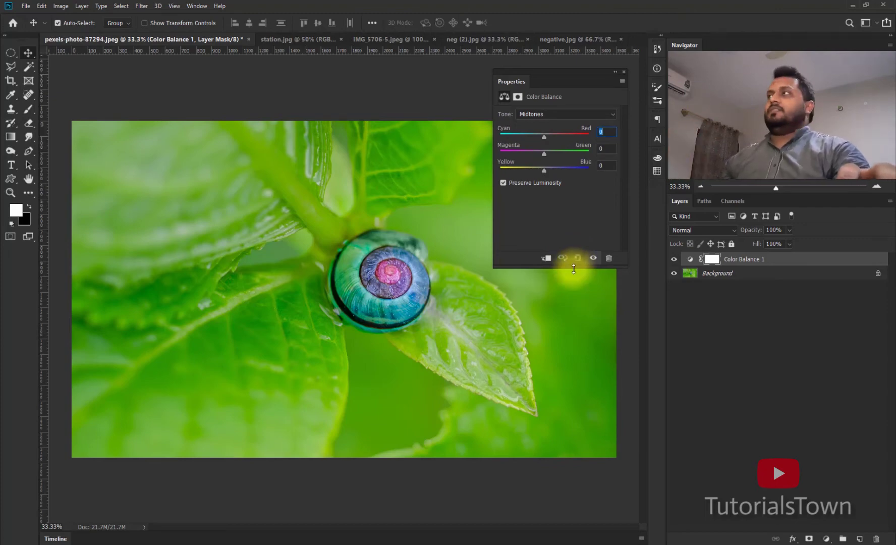
Switch to station.jpg and add a Color Balance adjustment layer above the background
{"action": "left_click", "coordinate": [269, 39]}
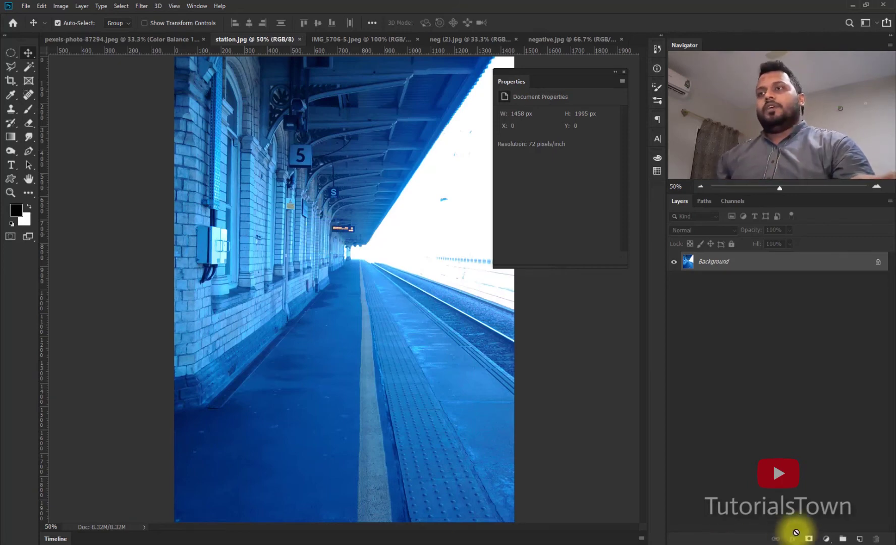
{"action": "left_click", "coordinate": [826, 538]}
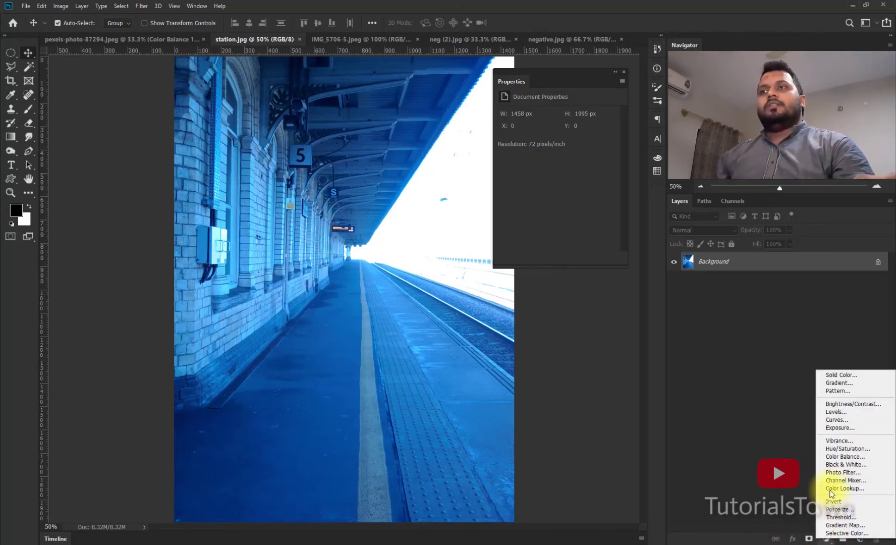
{"action": "left_click", "coordinate": [831, 457]}
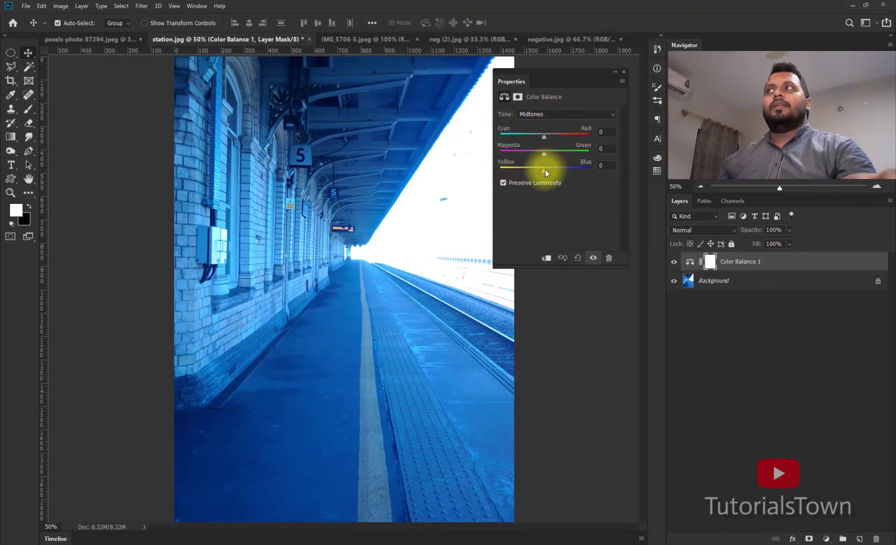
Try a yellow-blue value of -68 in the station photo's midtones and return it to 0
{"action": "left_click_drag", "start_coordinate": [544, 169], "coordinate": [513, 171]}
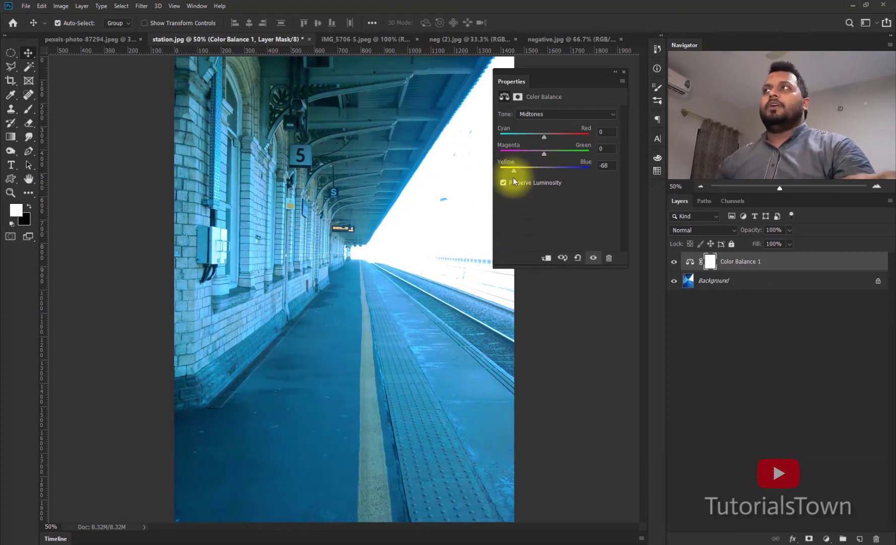
{"action": "left_click", "coordinate": [605, 165]}
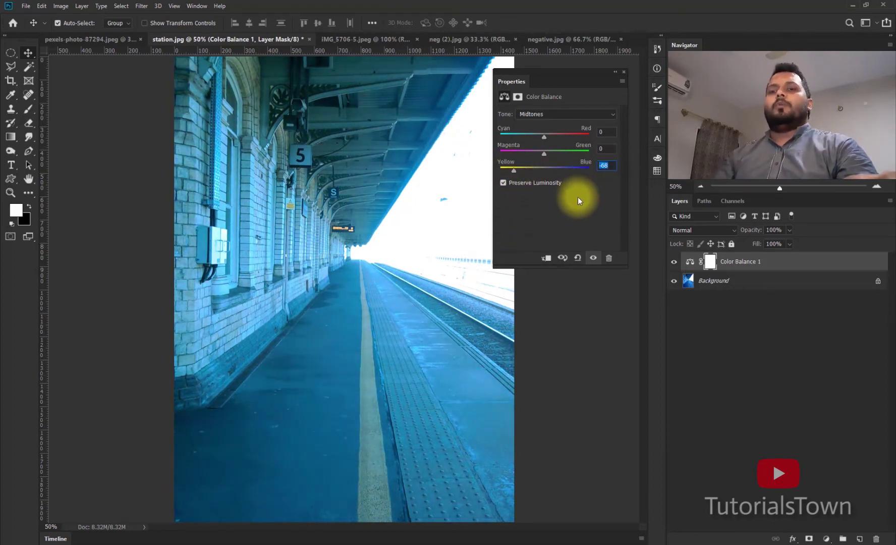
{"action": "type", "text": "0"}
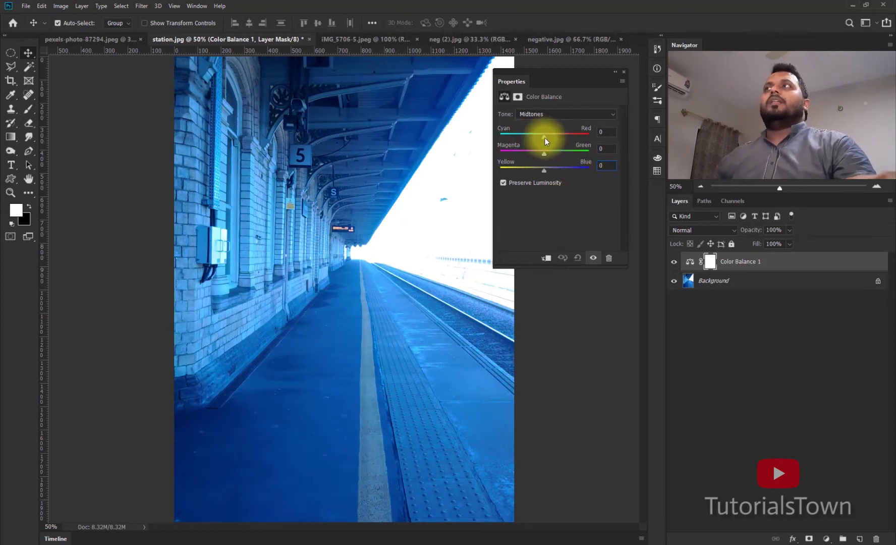
Set the station photo's midtones to +67 on cyan-red and -62 on yellow-blue
{"action": "left_click_drag", "start_coordinate": [544, 138], "coordinate": [573, 134]}
{"action": "left_click_drag", "start_coordinate": [545, 171], "coordinate": [533, 169]}
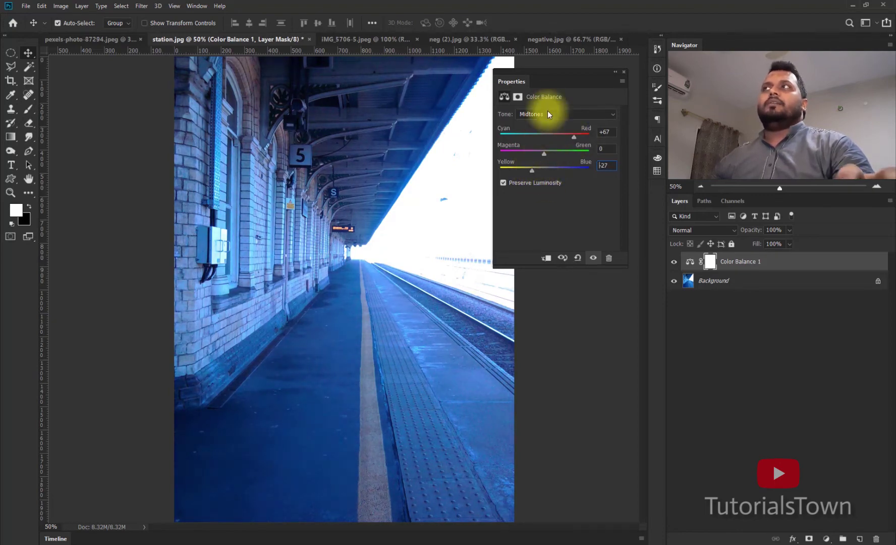
{"action": "mouse_move", "coordinate": [525, 170]}
{"action": "left_mouse_down"}
{"action": "mouse_move", "coordinate": [502, 160]}
{"action": "mouse_move", "coordinate": [517, 159]}
{"action": "left_mouse_up"}
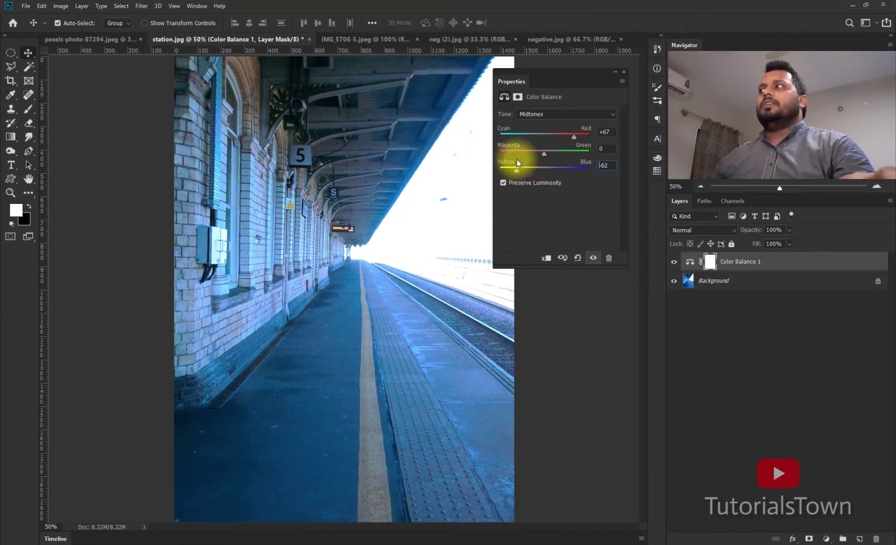
Set the Color Balance highlights to +35 on cyan-red and -55 on yellow-blue
{"action": "left_click", "coordinate": [564, 112]}
{"action": "left_click", "coordinate": [547, 136]}
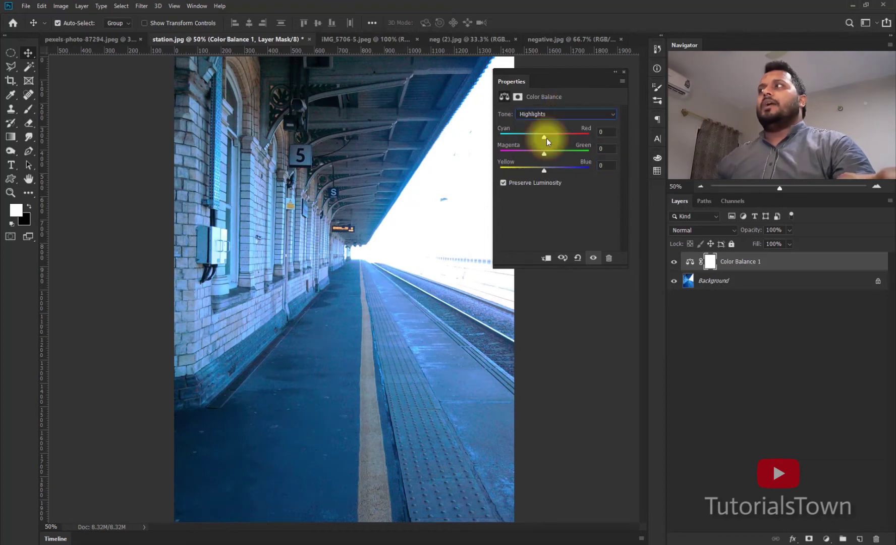
{"action": "left_click_drag", "start_coordinate": [545, 138], "coordinate": [554, 137]}
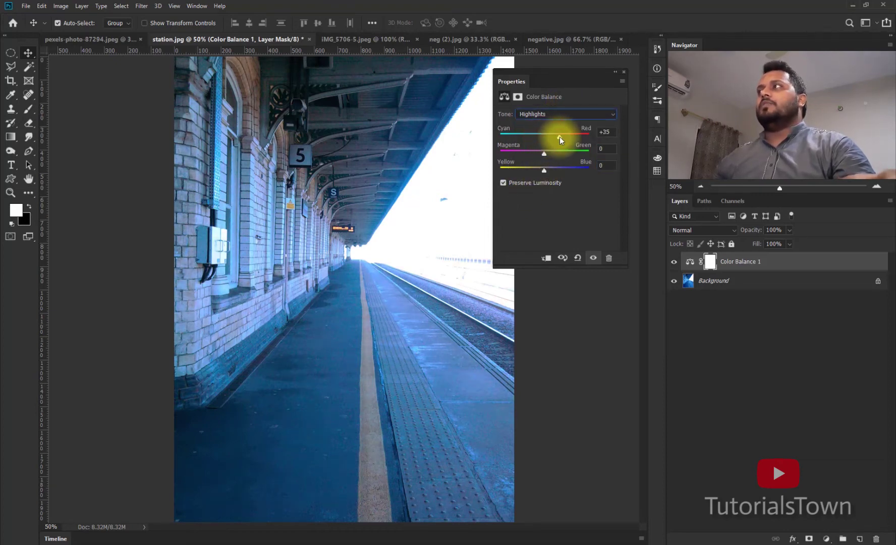
{"action": "left_click_drag", "start_coordinate": [543, 175], "coordinate": [520, 171]}
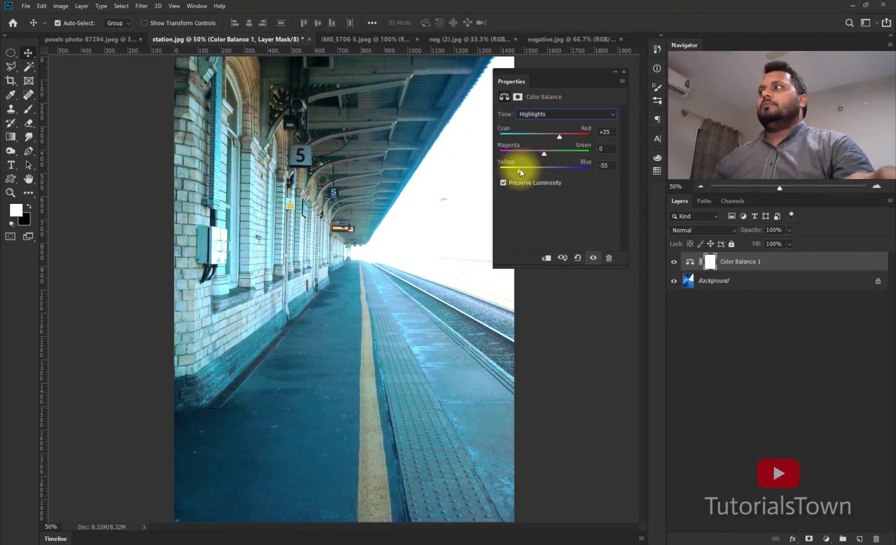
Set the Color Balance shadows to +27 on cyan-red and -25 on yellow-blue
{"action": "left_click", "coordinate": [553, 116]}
{"action": "left_click", "coordinate": [547, 123]}
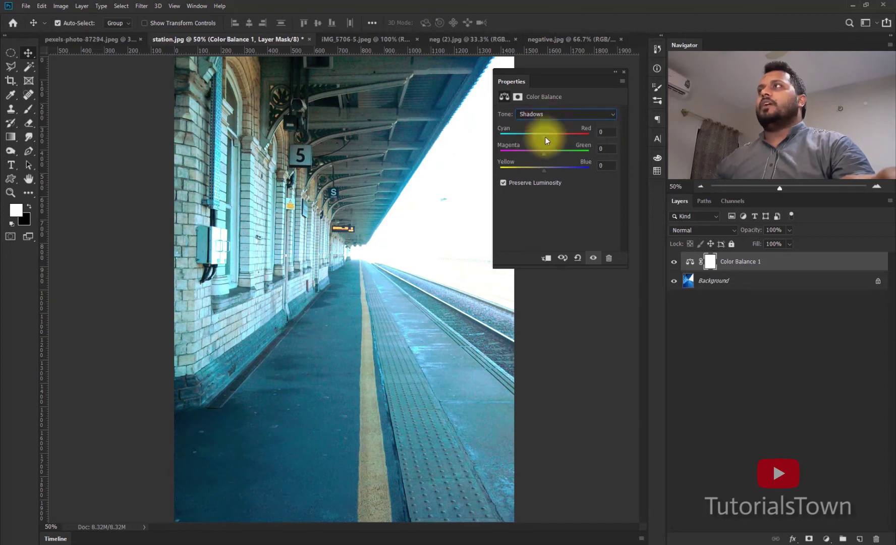
{"action": "left_click_drag", "start_coordinate": [542, 166], "coordinate": [557, 136]}
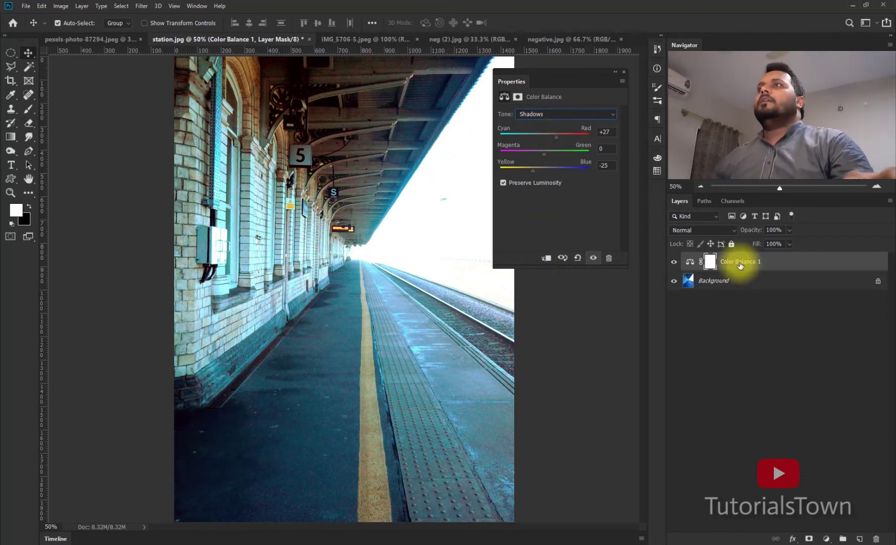
Add a Brightness/Contrast adjustment layer with brightness -27 and contrast 20 to the station photo
{"action": "left_click", "coordinate": [825, 538]}
{"action": "left_click", "coordinate": [836, 401]}
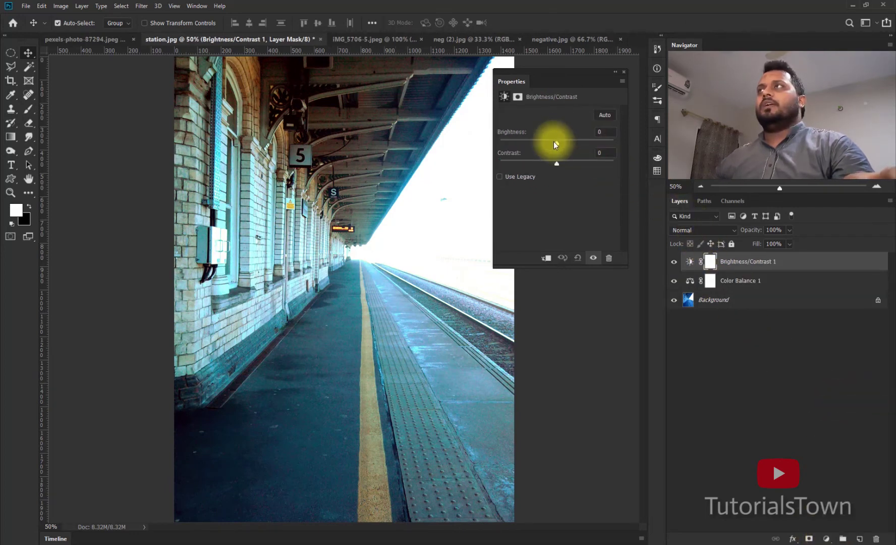
{"action": "left_click_drag", "start_coordinate": [554, 141], "coordinate": [568, 160]}
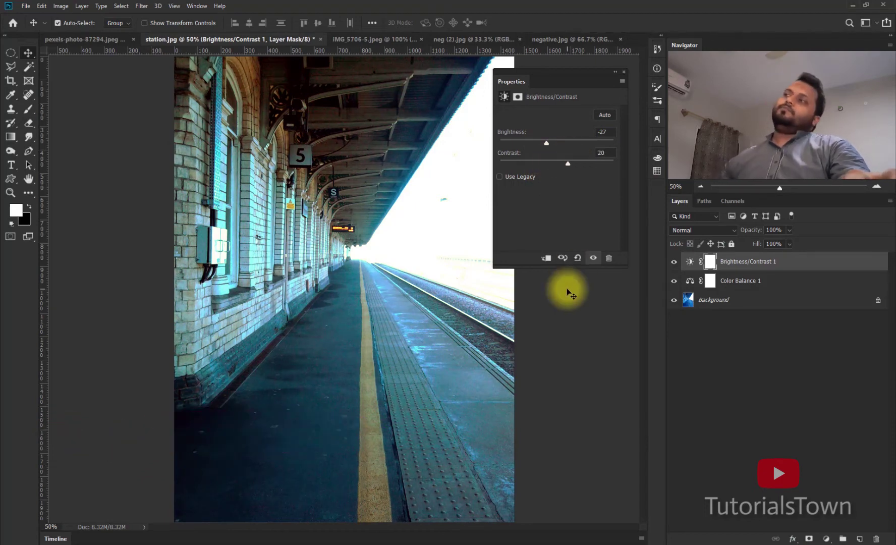
Try a second Color Balance layer with the midtones' cyan-red value at -27, and delete that layer
{"action": "left_click", "coordinate": [825, 538]}
{"action": "left_click", "coordinate": [840, 457]}
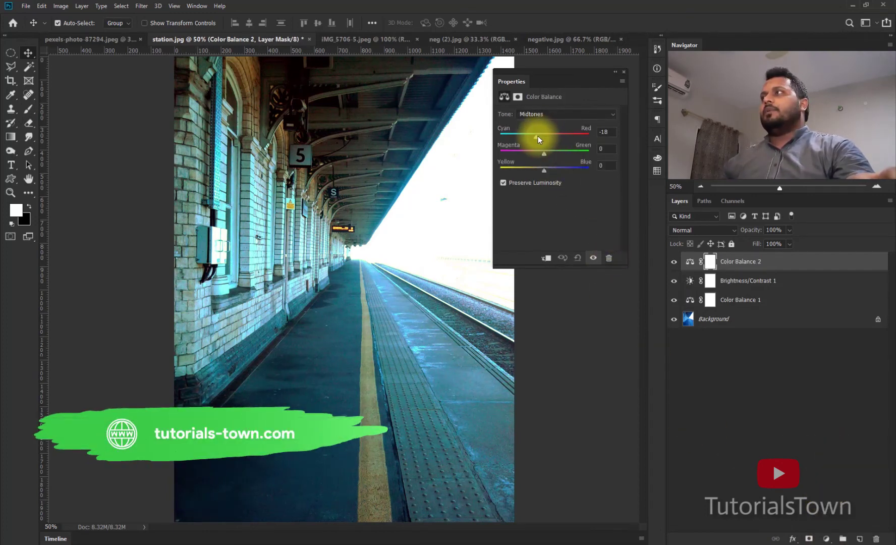
{"action": "mouse_move", "coordinate": [537, 135]}
{"action": "left_mouse_down"}
{"action": "mouse_move", "coordinate": [551, 137]}
{"action": "mouse_move", "coordinate": [531, 137]}
{"action": "left_mouse_up"}
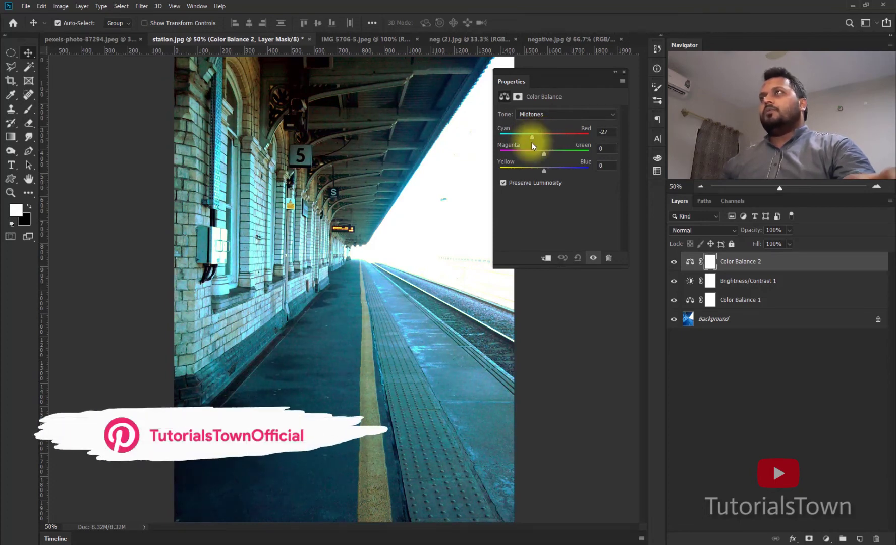
{"action": "left_click", "coordinate": [609, 259]}
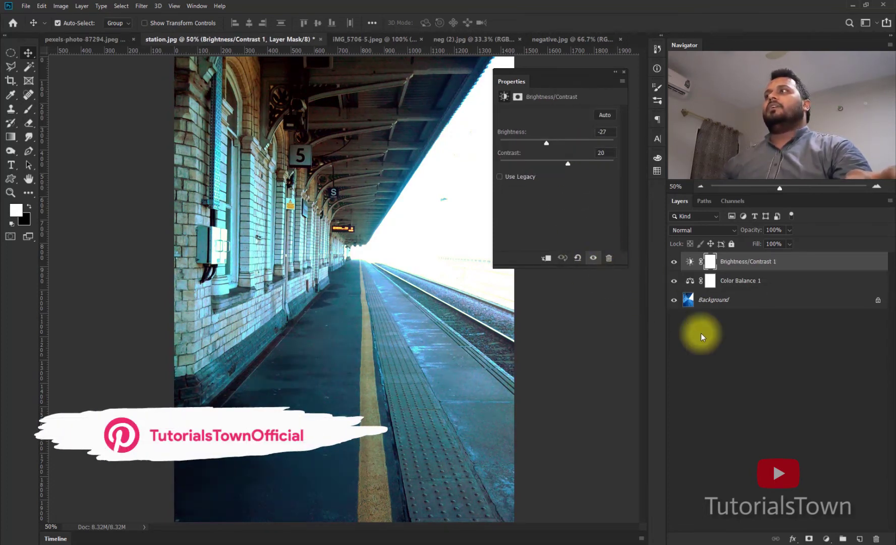
{"action": "left_click", "coordinate": [744, 382]}
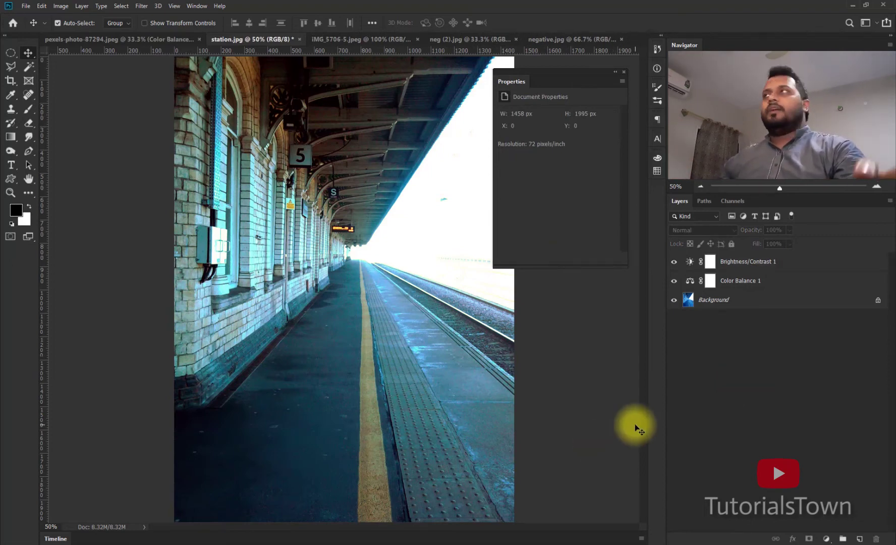
Switch to neg (2).jpg and add an Invert adjustment layer to turn the negative into a positive
{"action": "left_click", "coordinate": [460, 39]}
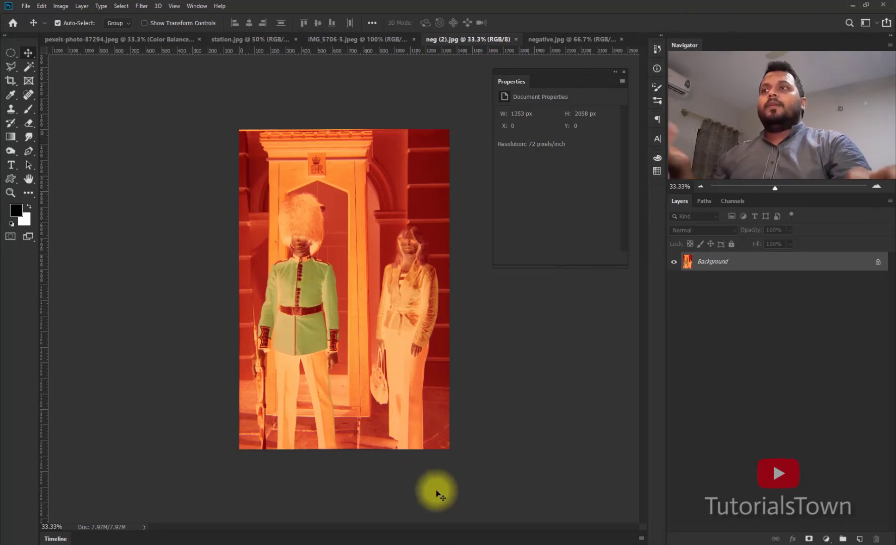
{"action": "left_click", "coordinate": [825, 539]}
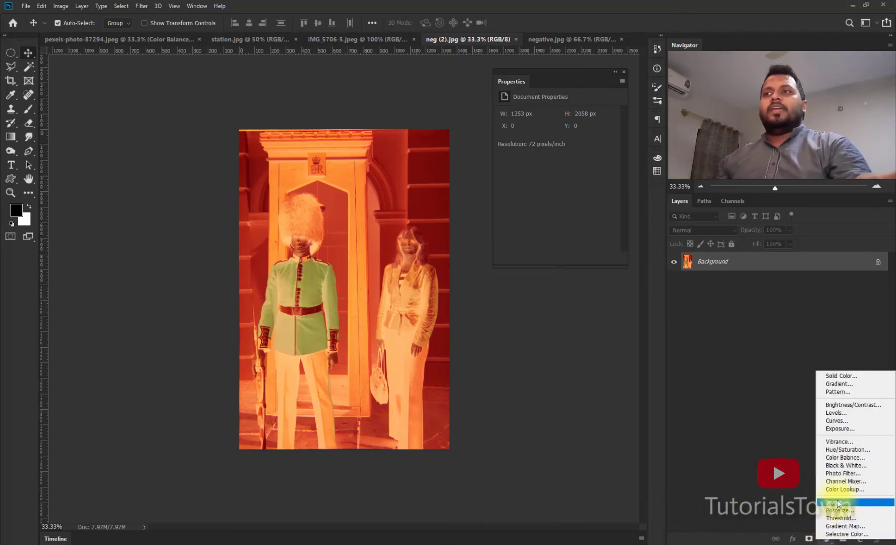
{"action": "left_click", "coordinate": [838, 503]}
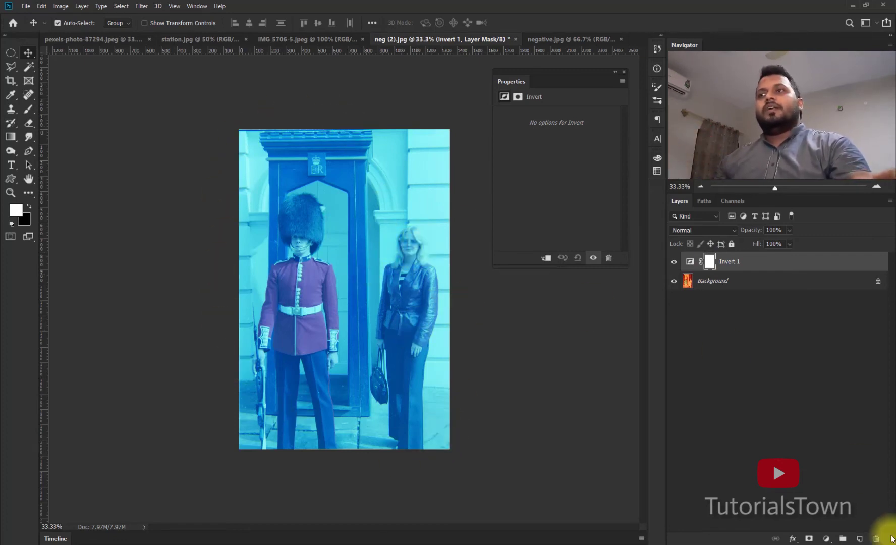
Add a Color Balance adjustment layer above the Invert layer and set the midtones' cyan-red value to +100
{"action": "left_click", "coordinate": [825, 538]}
{"action": "left_click", "coordinate": [840, 457]}
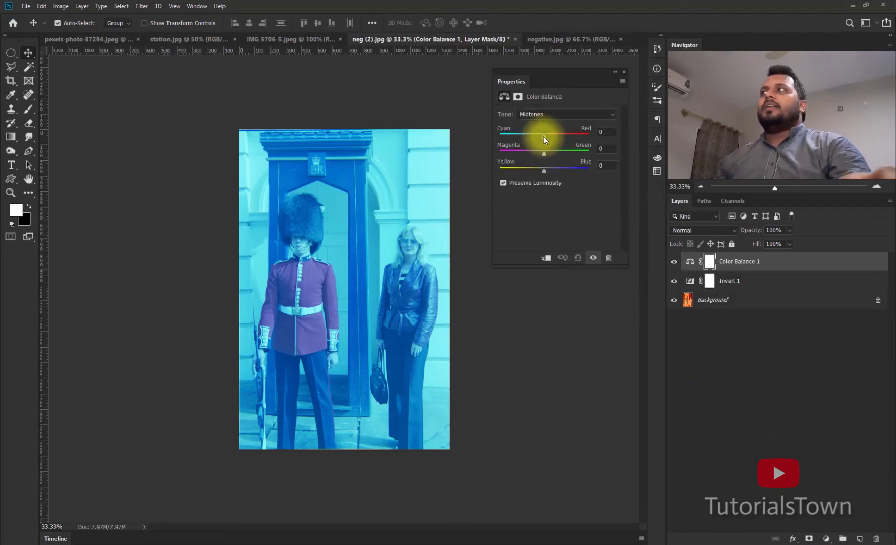
{"action": "left_click_drag", "start_coordinate": [543, 137], "coordinate": [574, 143]}
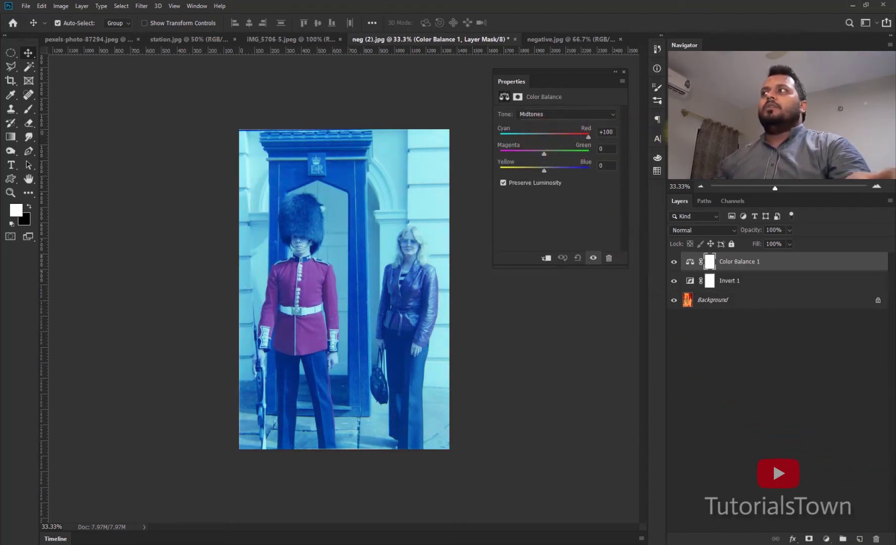
Try a slight shift towards blue in the midtones, and reset the yellow-blue value to 0
{"action": "mouse_move", "coordinate": [541, 170]}
{"action": "left_mouse_down"}
{"action": "mouse_move", "coordinate": [523, 169]}
{"action": "mouse_move", "coordinate": [555, 171]}
{"action": "left_mouse_up"}
{"action": "left_click", "coordinate": [605, 165]}
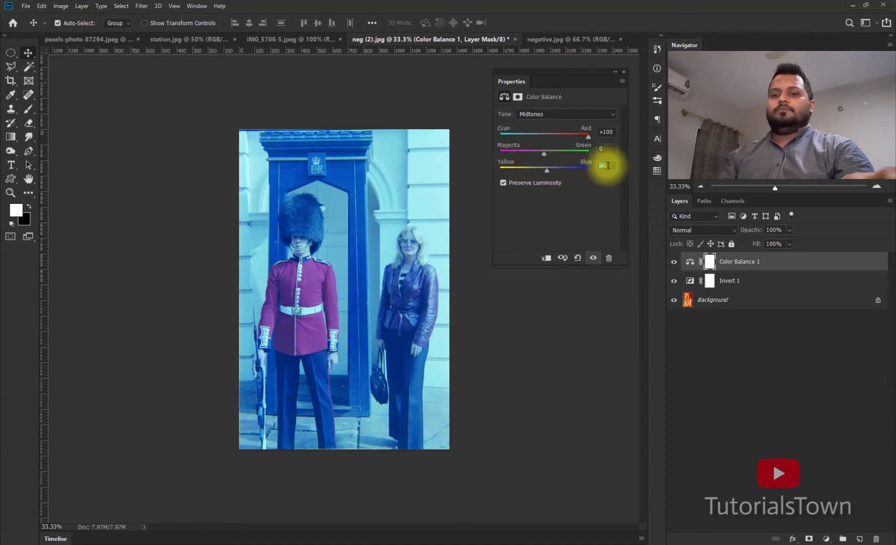
{"action": "type", "text": "0"}
{"action": "key", "text": "Delete"}
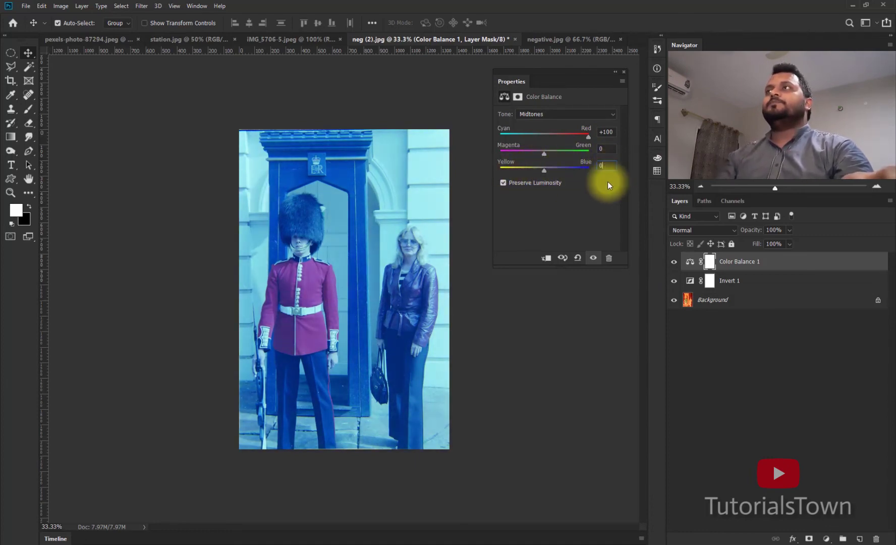
Set the cyan-red value of the Color Balance highlights to +100
{"action": "left_click", "coordinate": [544, 115]}
{"action": "left_click", "coordinate": [543, 138]}
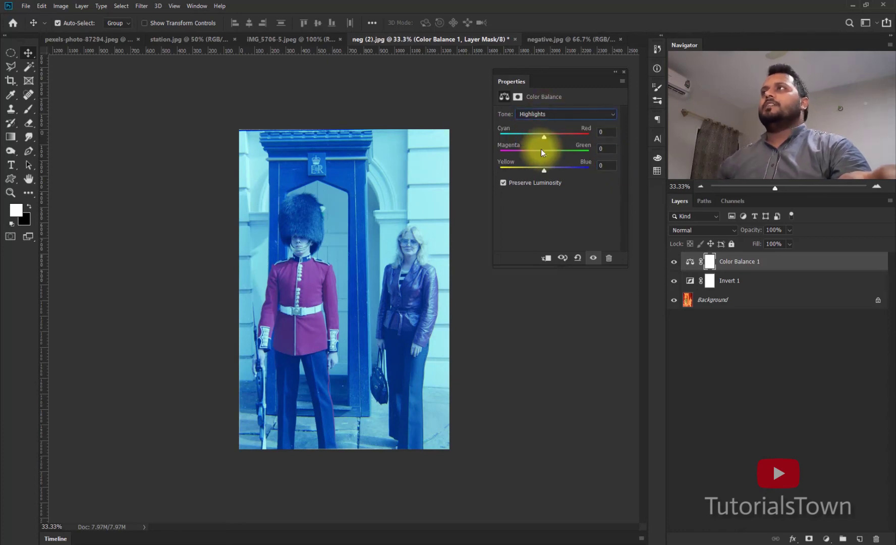
{"action": "left_click_drag", "start_coordinate": [545, 137], "coordinate": [578, 140]}
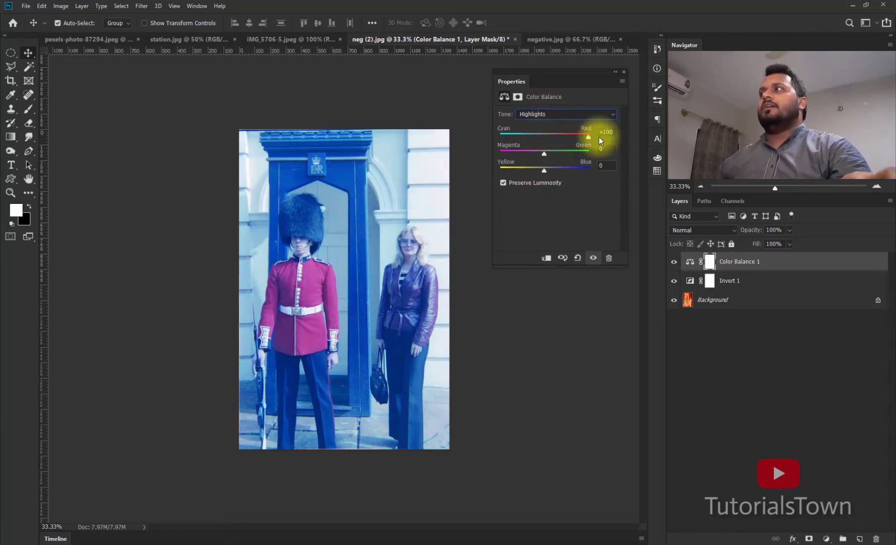
Set the Color Balance shadows to +88 on cyan-red and -41 on yellow-blue
{"action": "left_click", "coordinate": [573, 113]}
{"action": "left_click", "coordinate": [569, 124]}
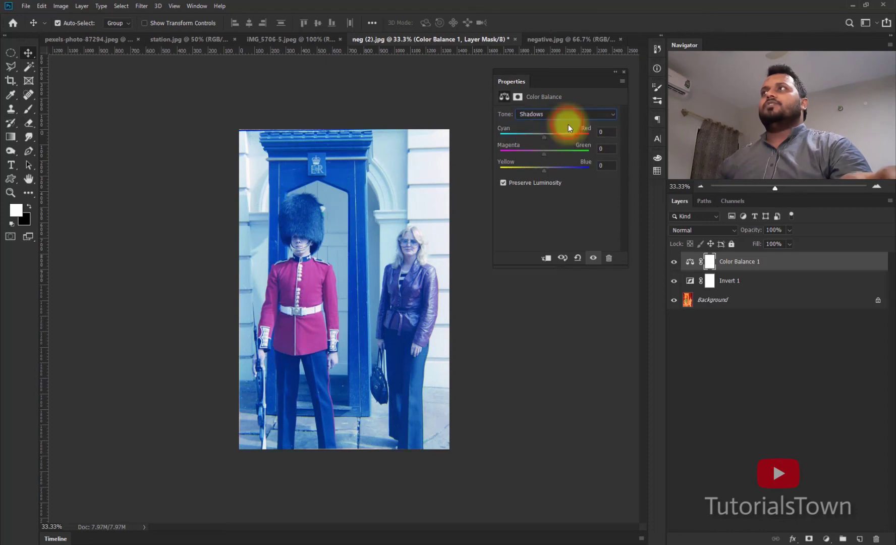
{"action": "left_click_drag", "start_coordinate": [542, 135], "coordinate": [588, 137]}
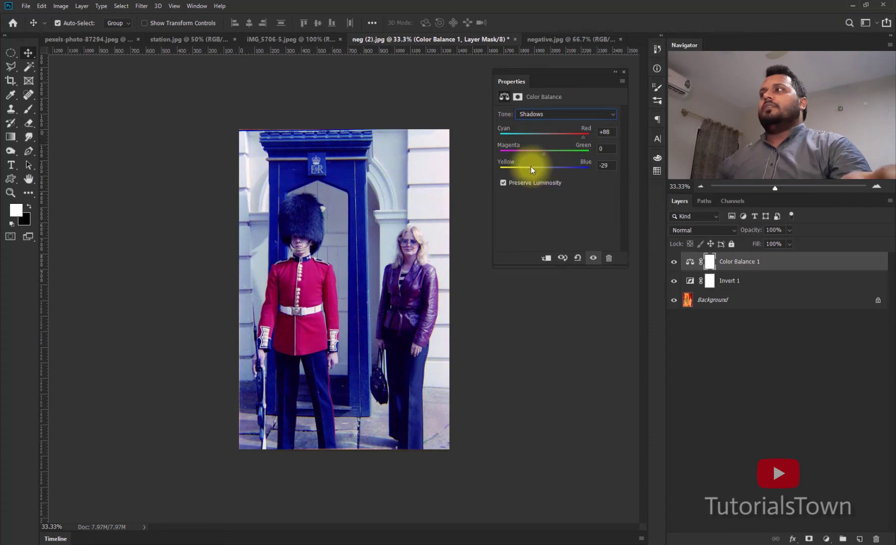
{"action": "left_click_drag", "start_coordinate": [530, 166], "coordinate": [525, 164]}
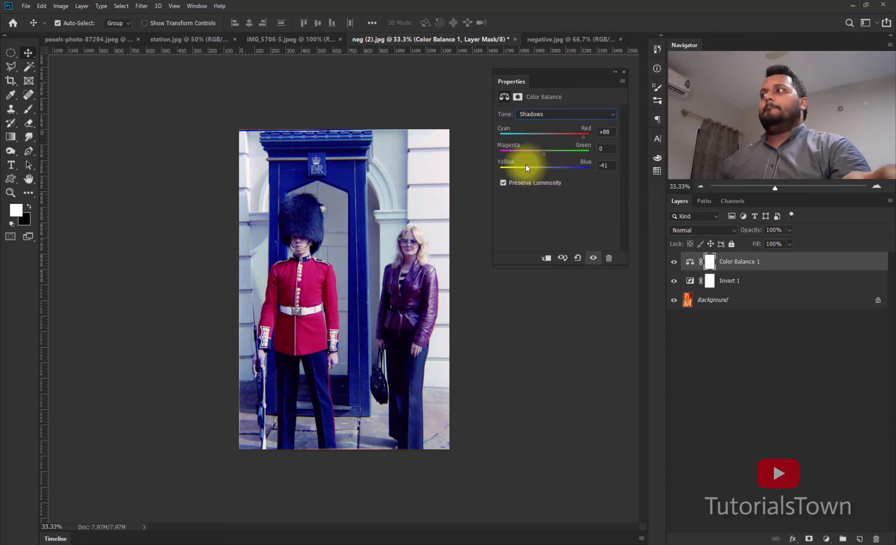
Set the Color Balance yellow-blue value to +12 for the midtones and +2 for the highlights
{"action": "left_click", "coordinate": [591, 112]}
{"action": "left_click", "coordinate": [572, 133]}
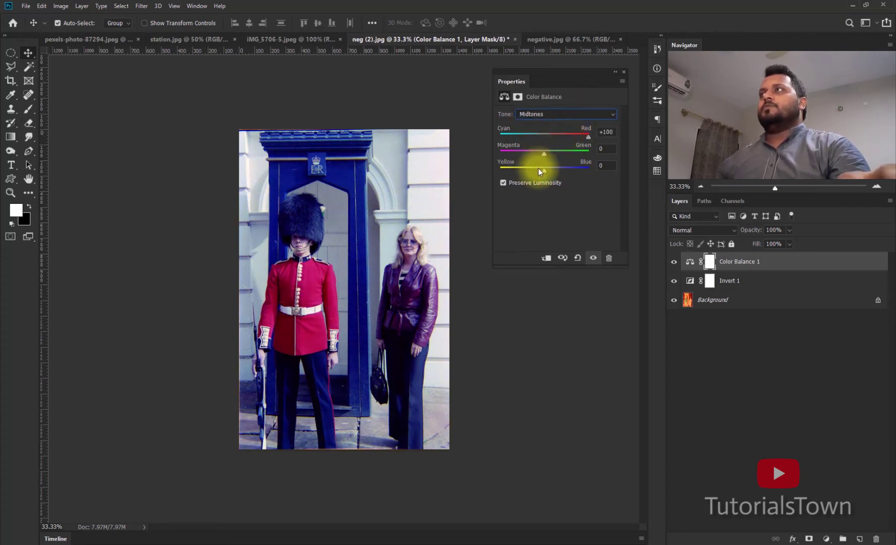
{"action": "left_click_drag", "start_coordinate": [556, 170], "coordinate": [549, 168]}
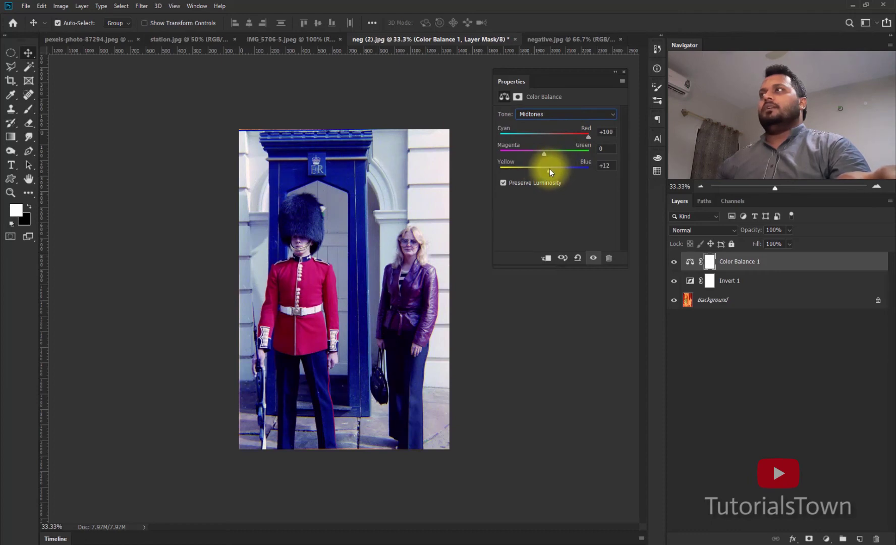
{"action": "left_click", "coordinate": [561, 112]}
{"action": "left_click", "coordinate": [545, 140]}
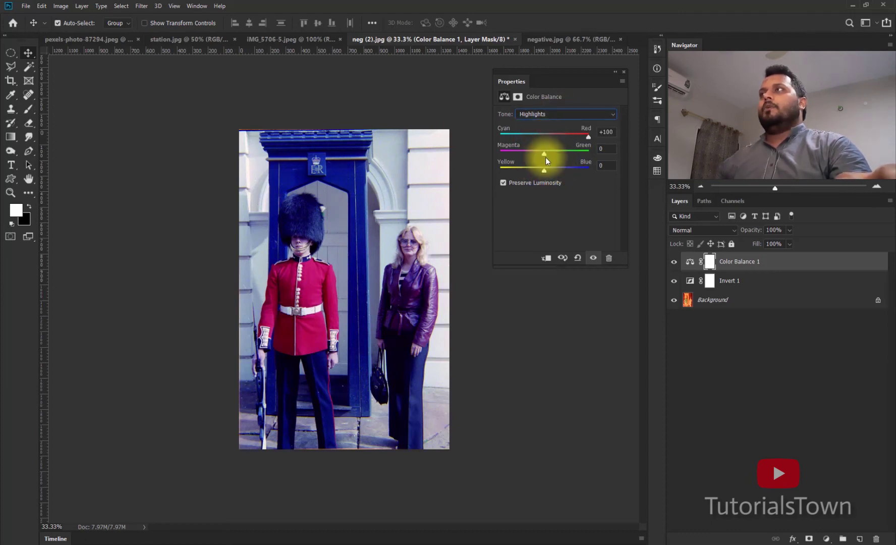
{"action": "left_click_drag", "start_coordinate": [547, 170], "coordinate": [544, 169]}
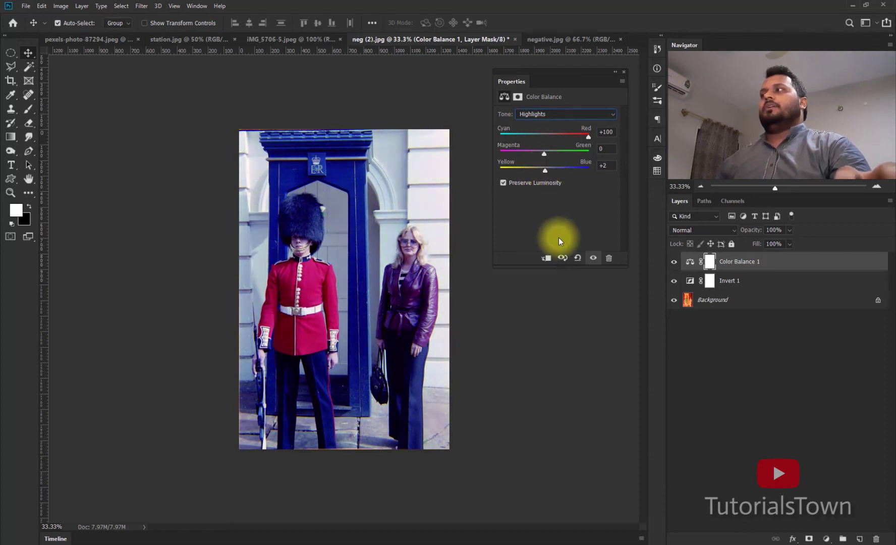
{"action": "left_click", "coordinate": [751, 461]}
Add a Curves adjustment layer and darken the RGB curve slightly, with points at input 196, output 185 and input 113, output 103
{"action": "left_click", "coordinate": [826, 538]}
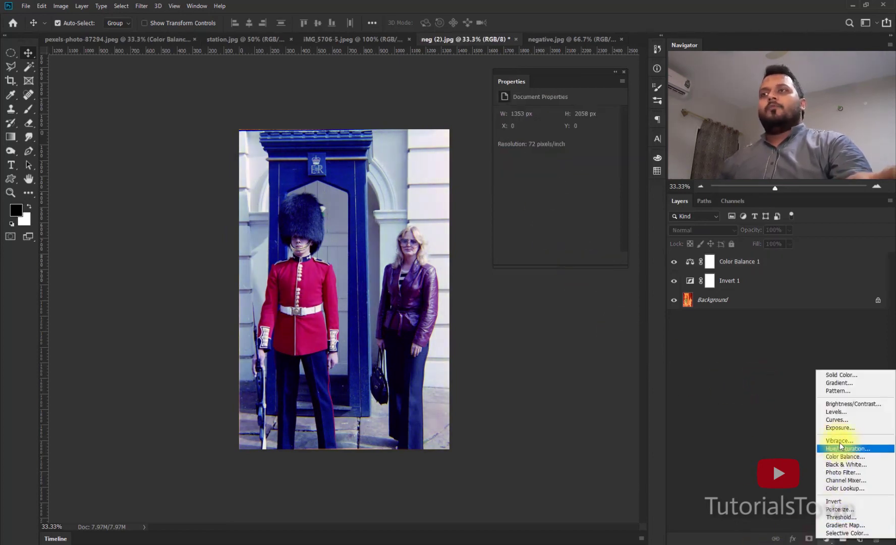
{"action": "left_click", "coordinate": [838, 419]}
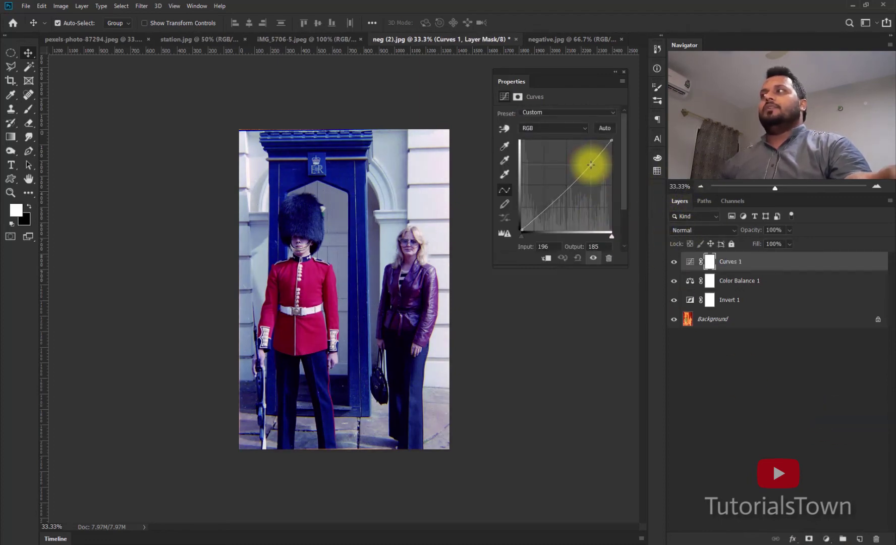
{"action": "left_click", "coordinate": [591, 164]}
{"action": "left_click", "coordinate": [532, 221]}
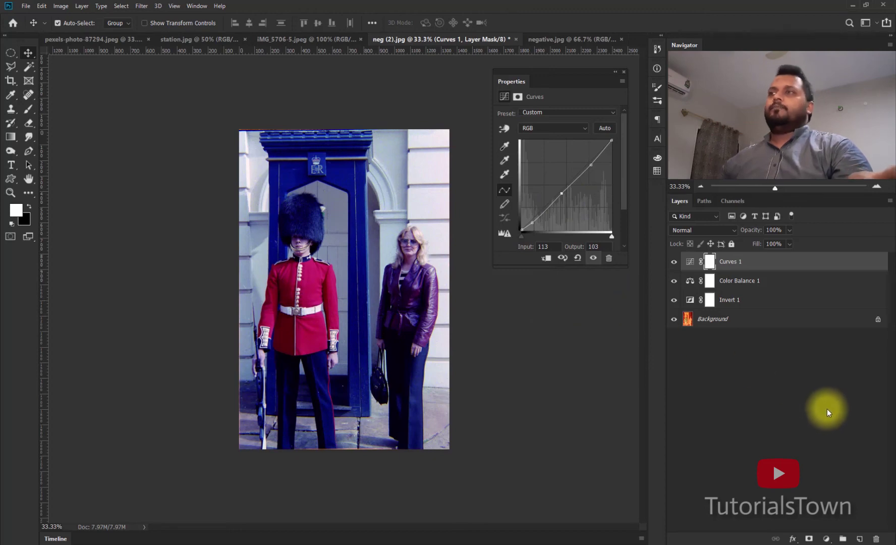
{"action": "left_click", "coordinate": [845, 526]}
{"action": "left_click", "coordinate": [859, 538]}
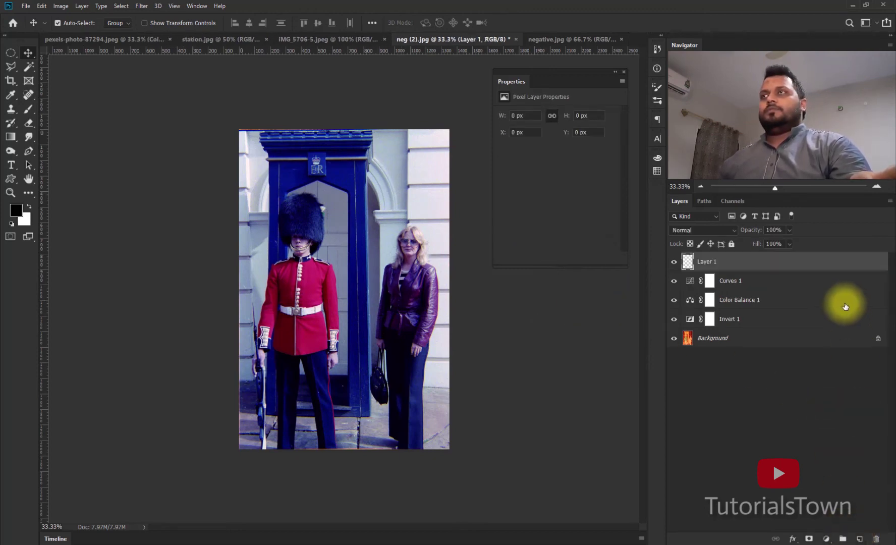
{"action": "key", "text": "ctrl+z"}
Add a Brightness/Contrast adjustment layer on top of the stack with contrast 34
{"action": "left_click", "coordinate": [825, 539]}
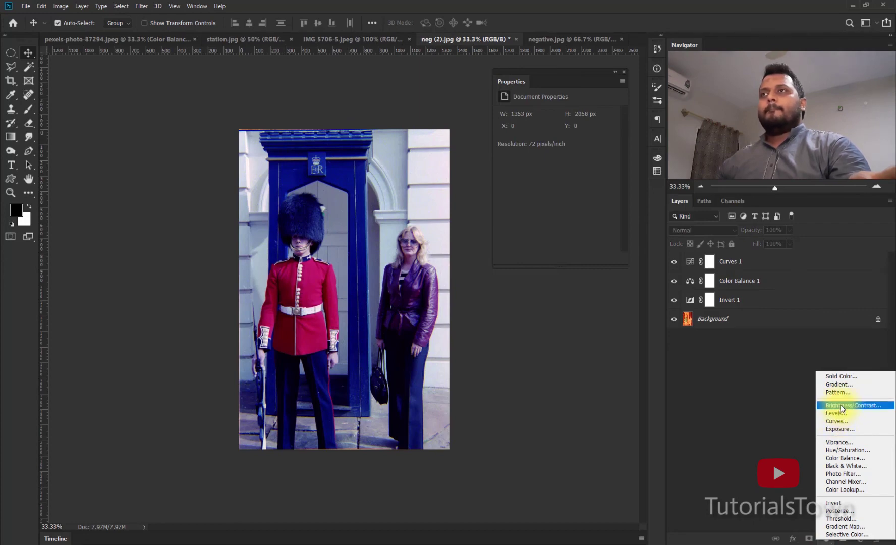
{"action": "left_click", "coordinate": [838, 405]}
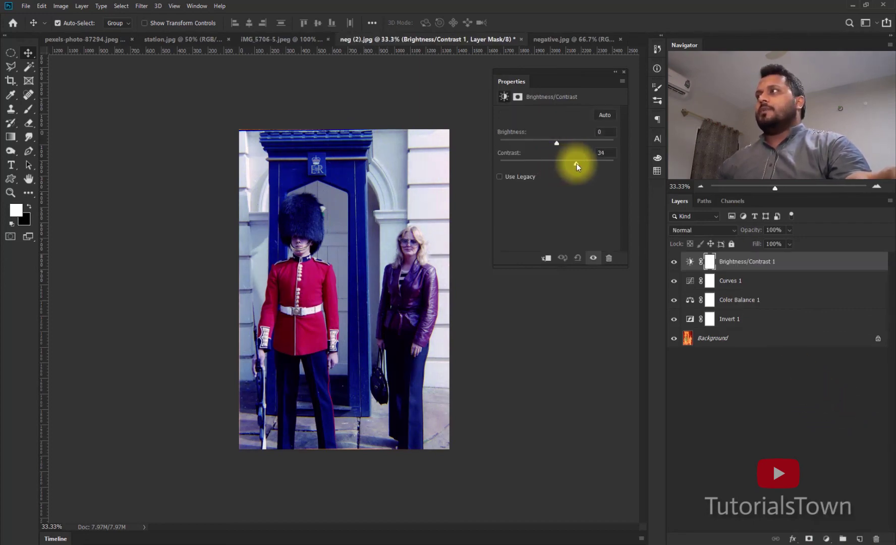
{"action": "left_click", "coordinate": [763, 403]}
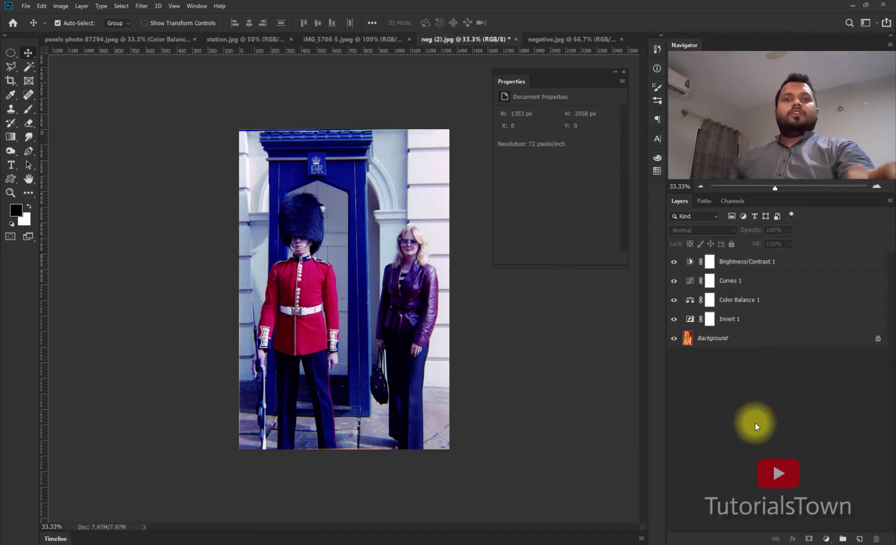